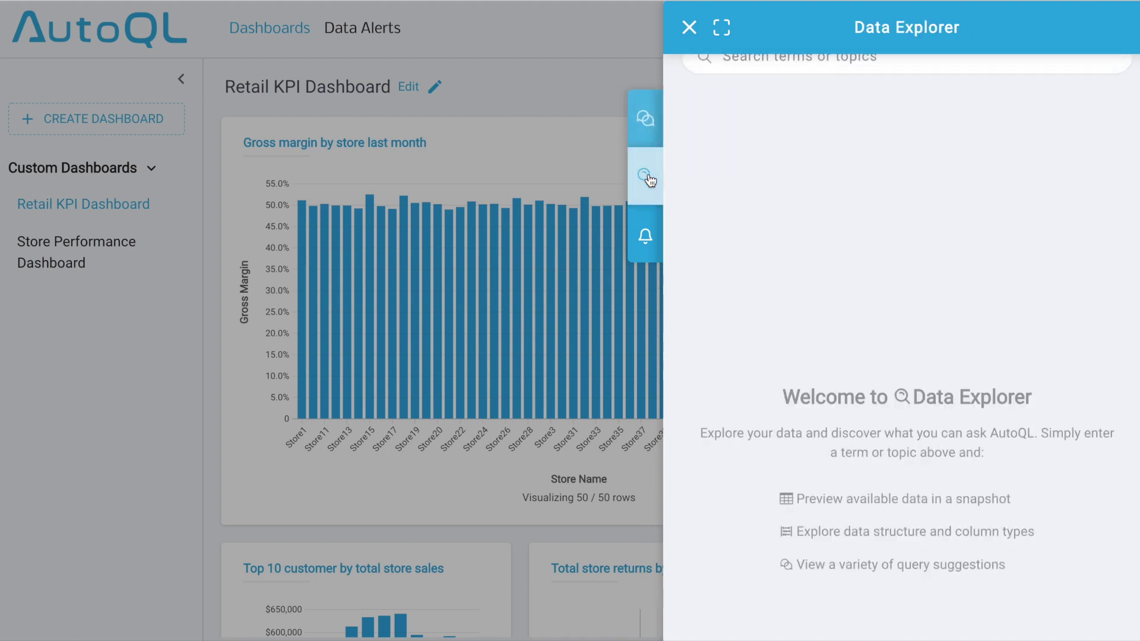
Expand the Data Explorer to full width and look through the data preview columns of the Online returns topic.
click(722, 28)
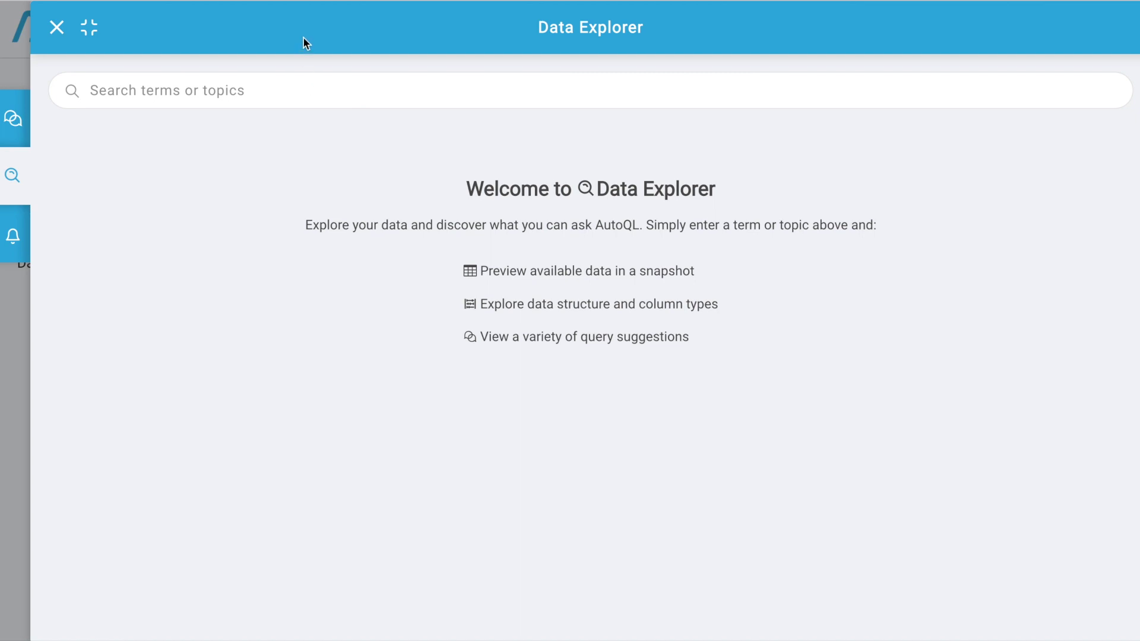
click(170, 92)
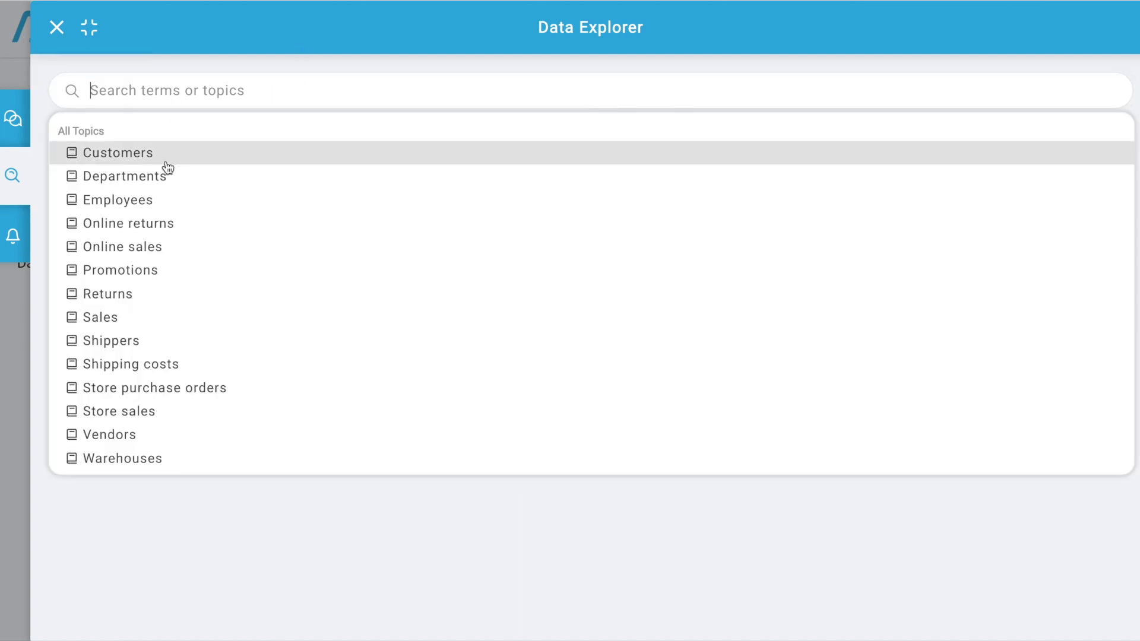
click(143, 224)
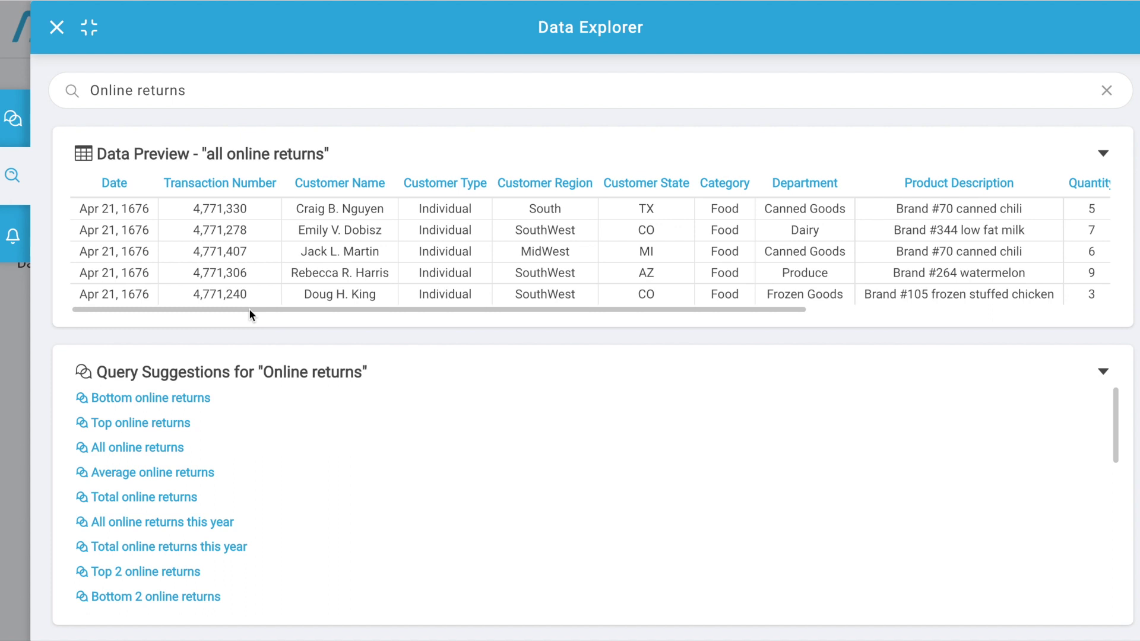
drag(250, 314, 575, 329)
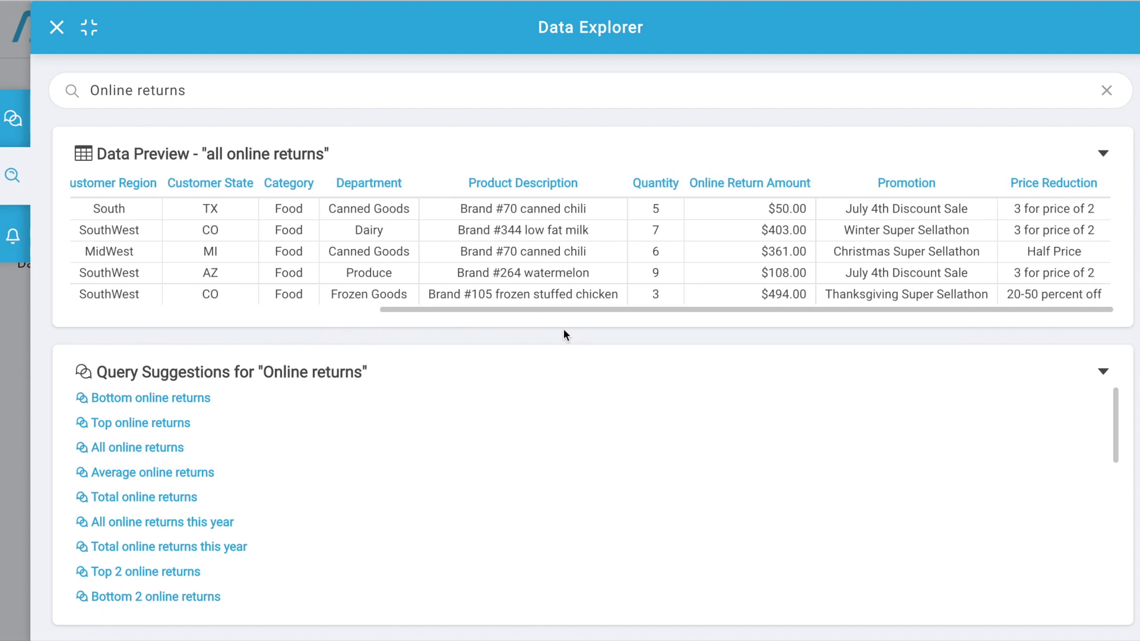
drag(546, 313, 530, 314)
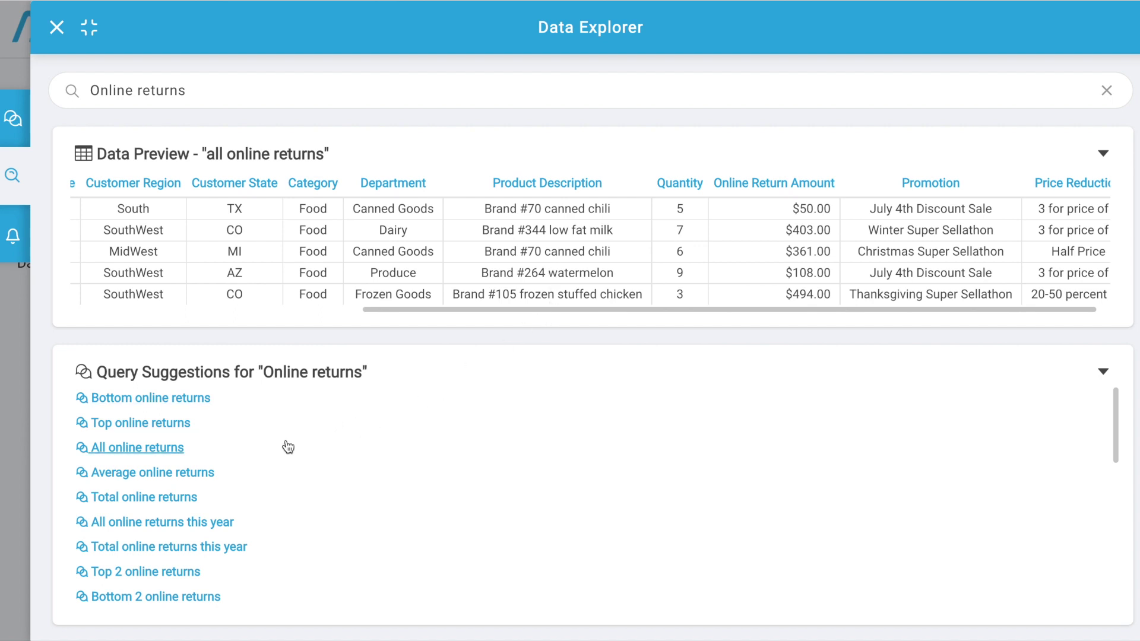
Look through the query suggestions for Online returns and run "Average online returns by region".
scroll(230, 474, down, 5)
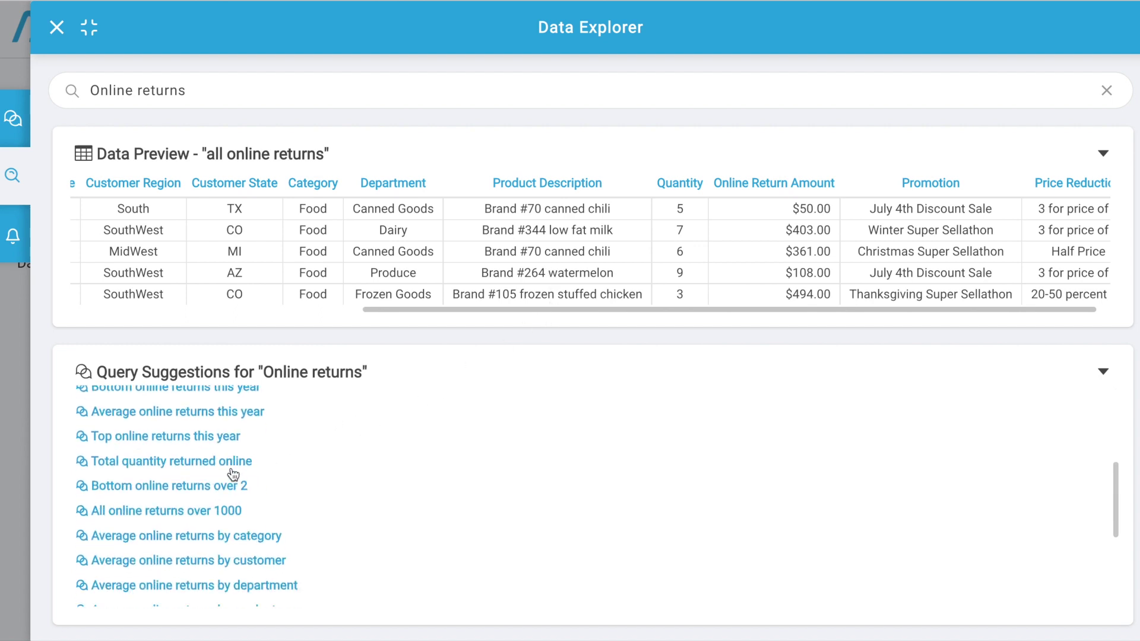
scroll(232, 475, down, 1)
scroll(233, 473, down, 1)
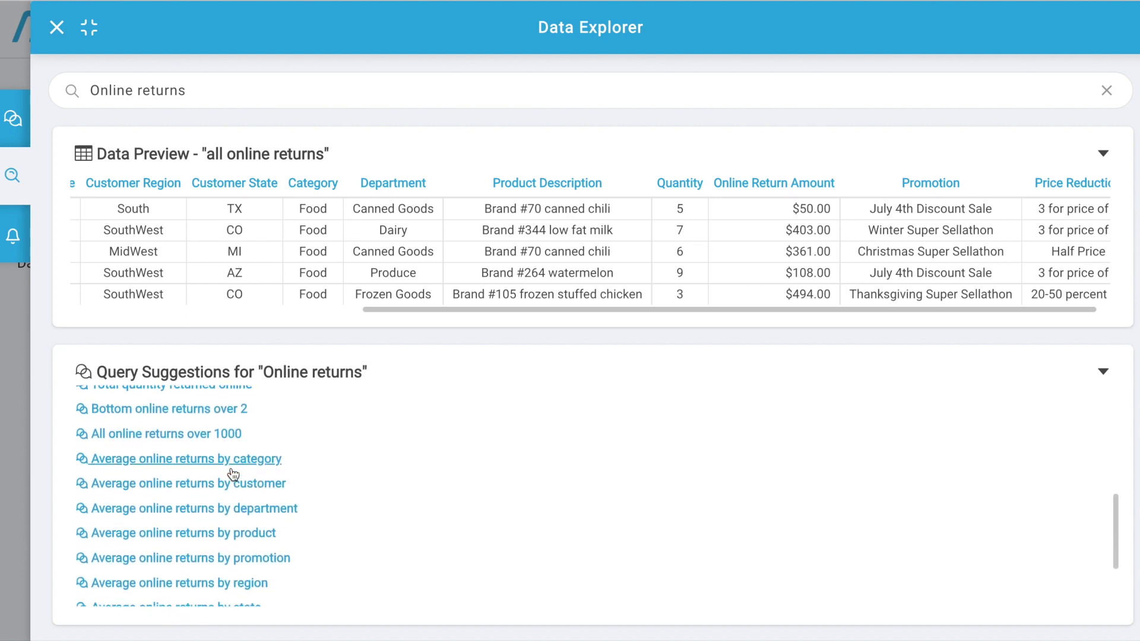
scroll(230, 478, down, 1)
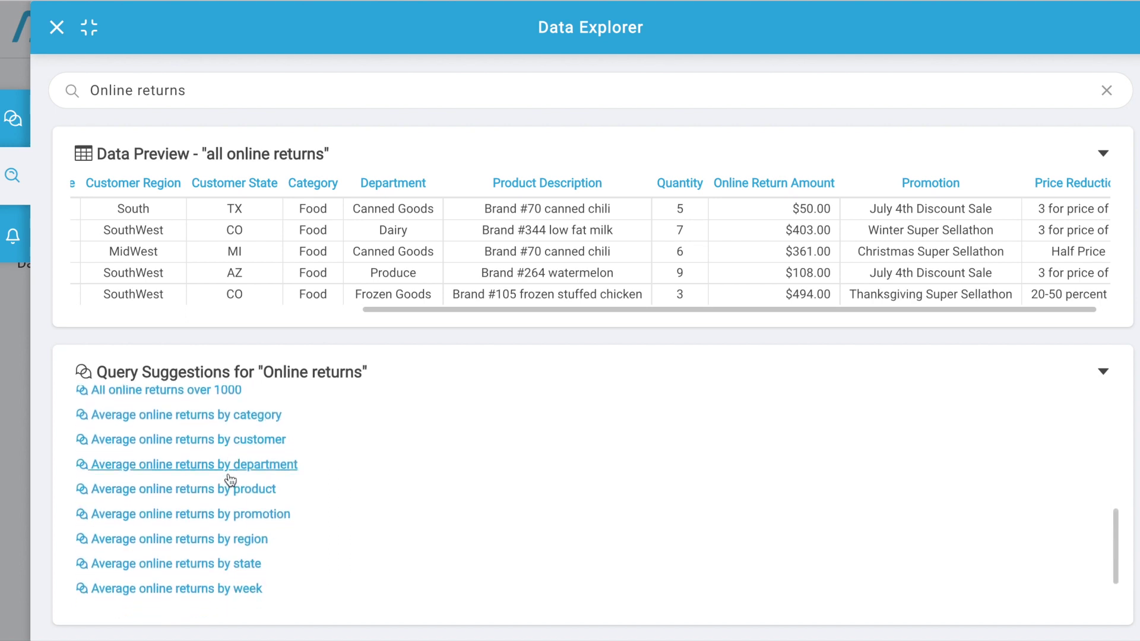
click(221, 541)
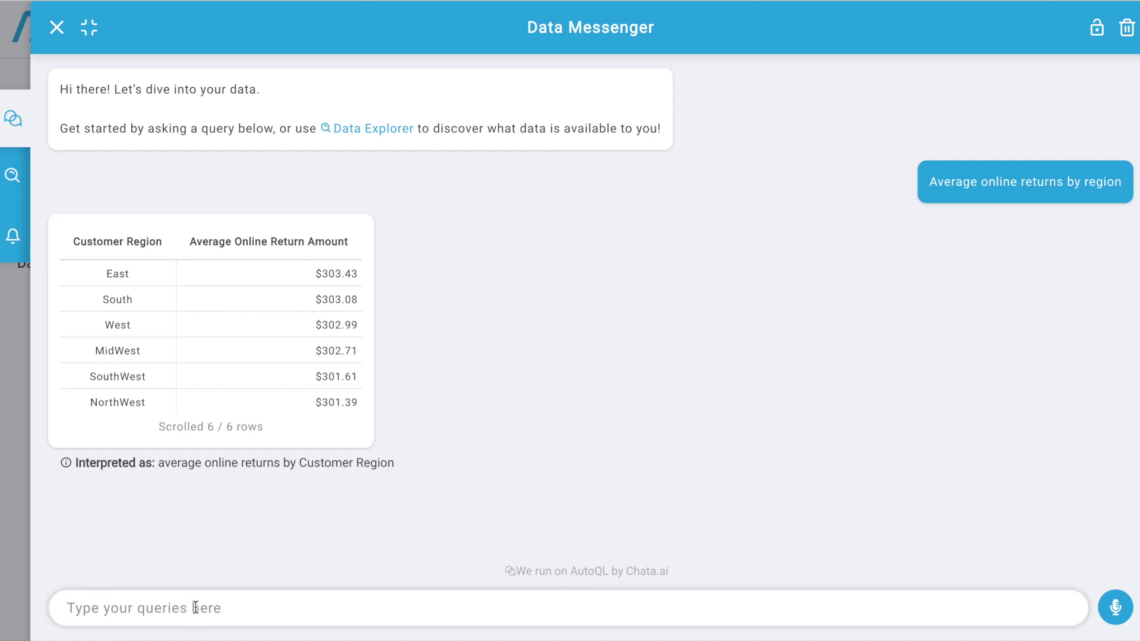
Query "Total online returns by department by region this year" and show the result as a regular table instead of a pivot table.
text(Total online returns by department by region this year)
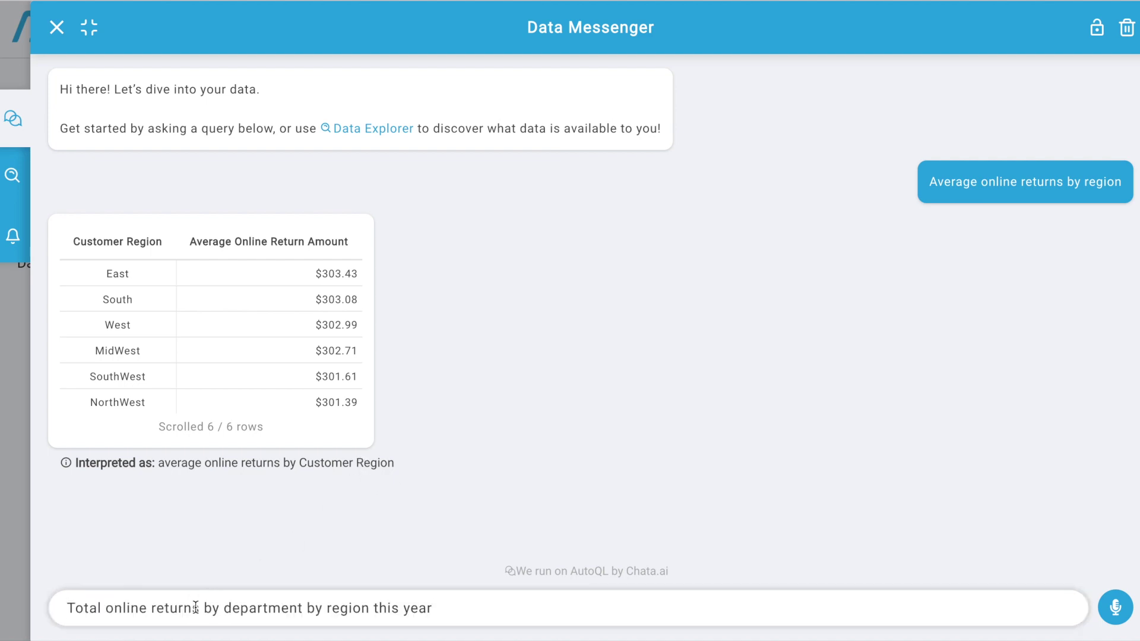
key(Return)
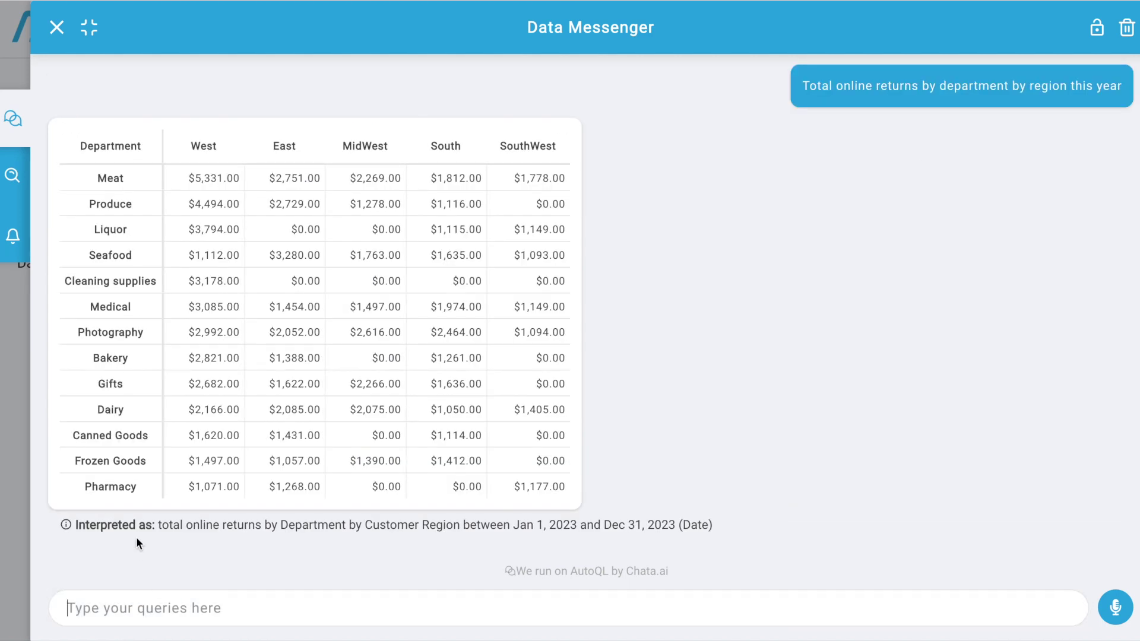
mouse_move(131, 375)
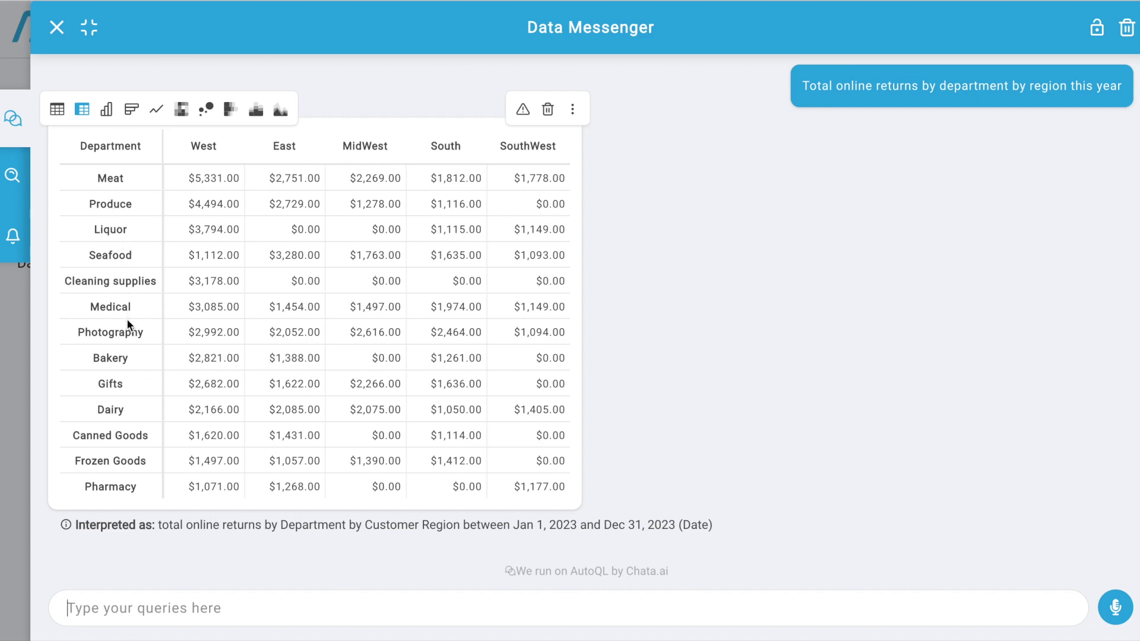
click(56, 109)
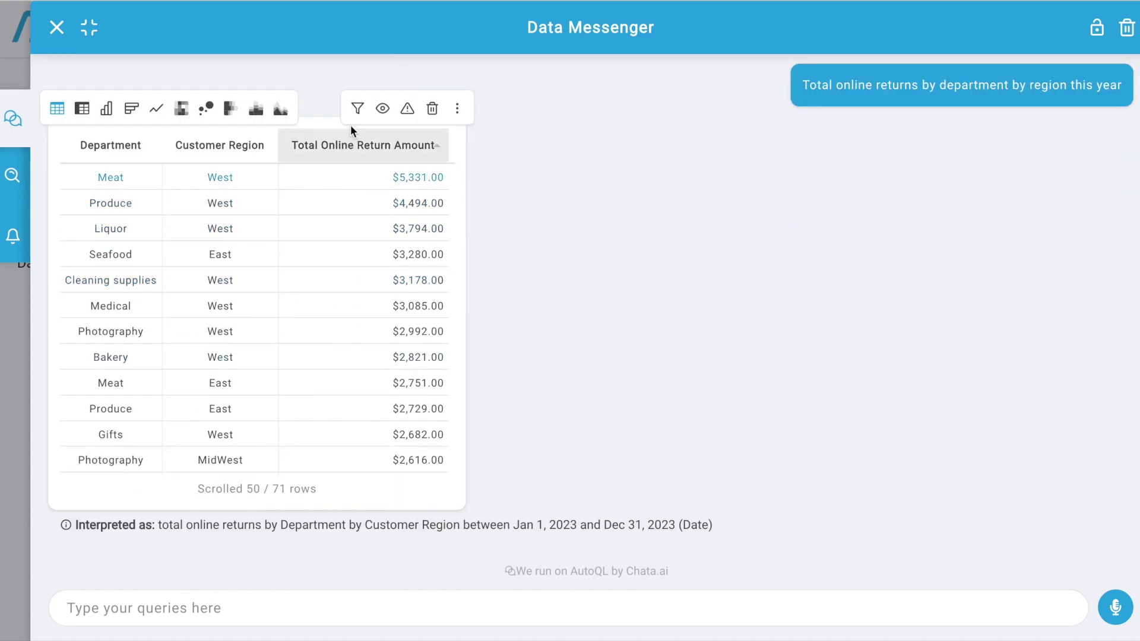
Show the column filter fields of the department and region returns table.
click(357, 108)
click(124, 167)
click(111, 613)
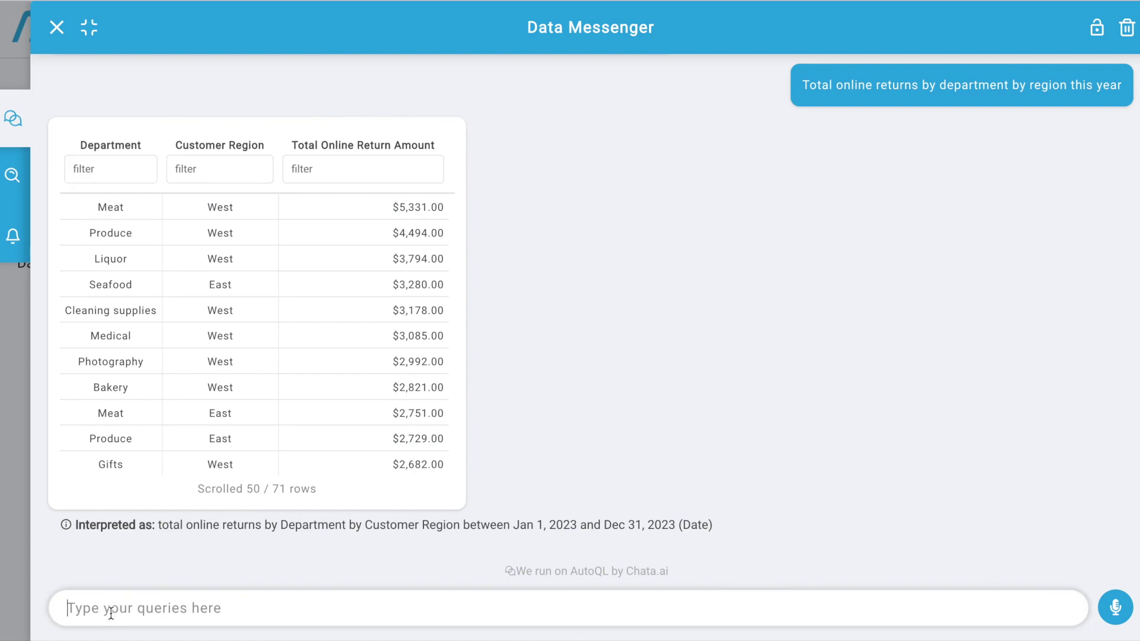
Return to the Data Explorer, replace the Online returns topic with Vendors and look through its preview and query suggestions.
click(12, 177)
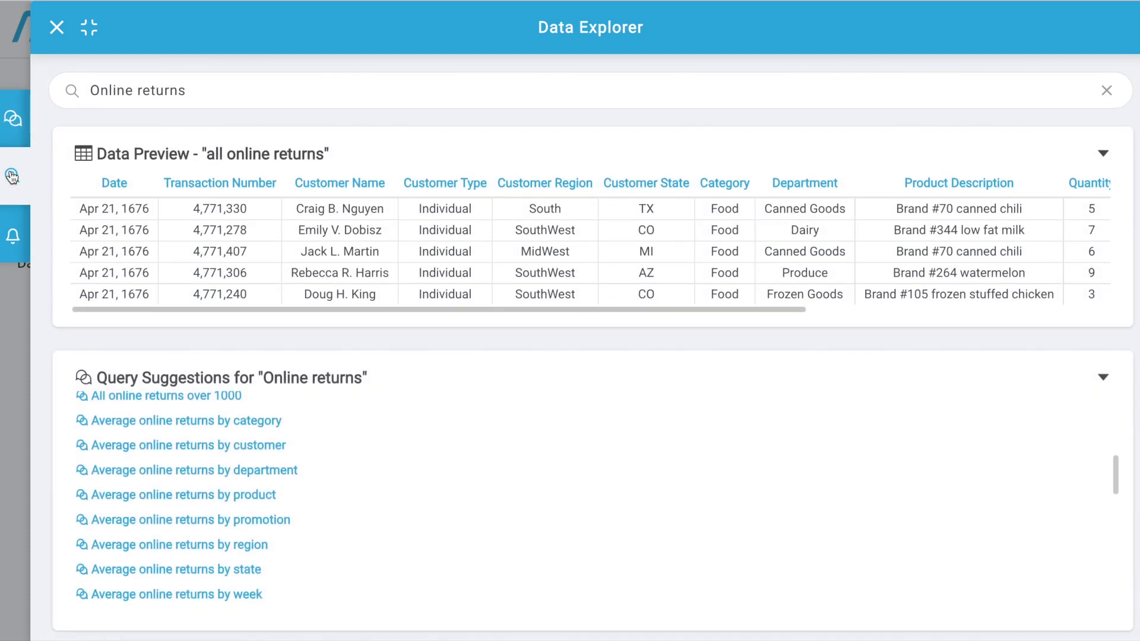
click(1106, 90)
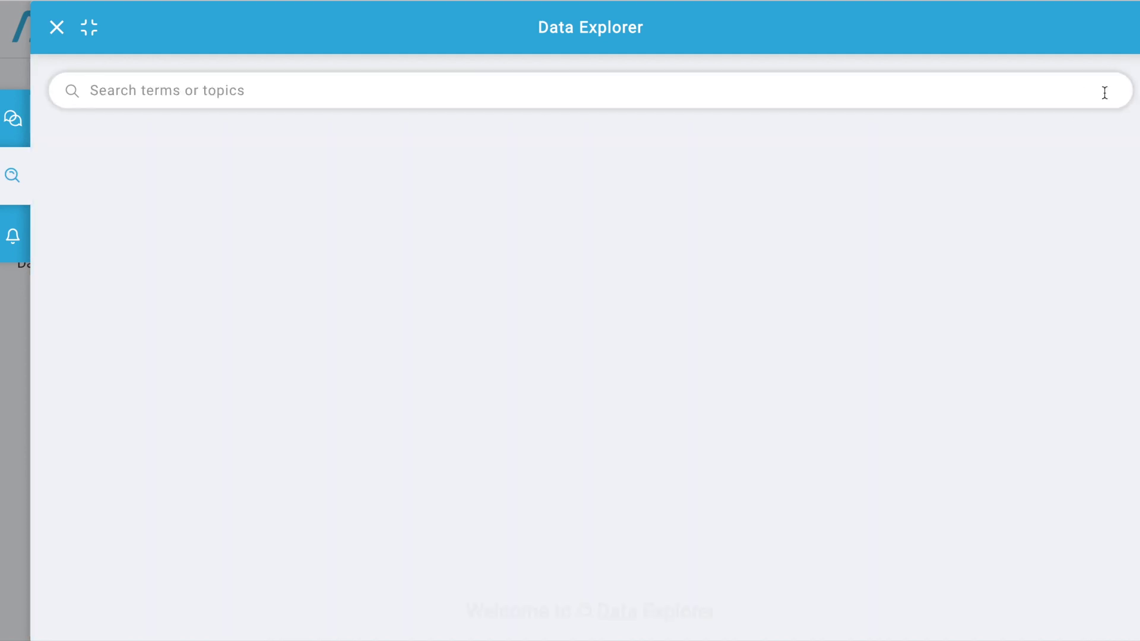
click(1072, 86)
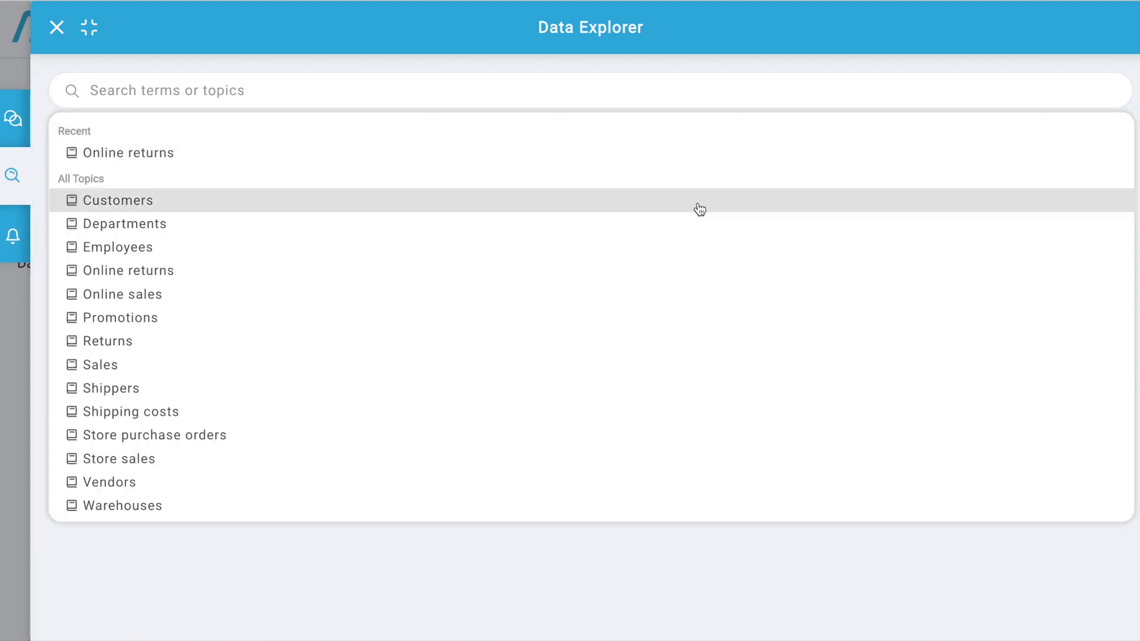
click(330, 480)
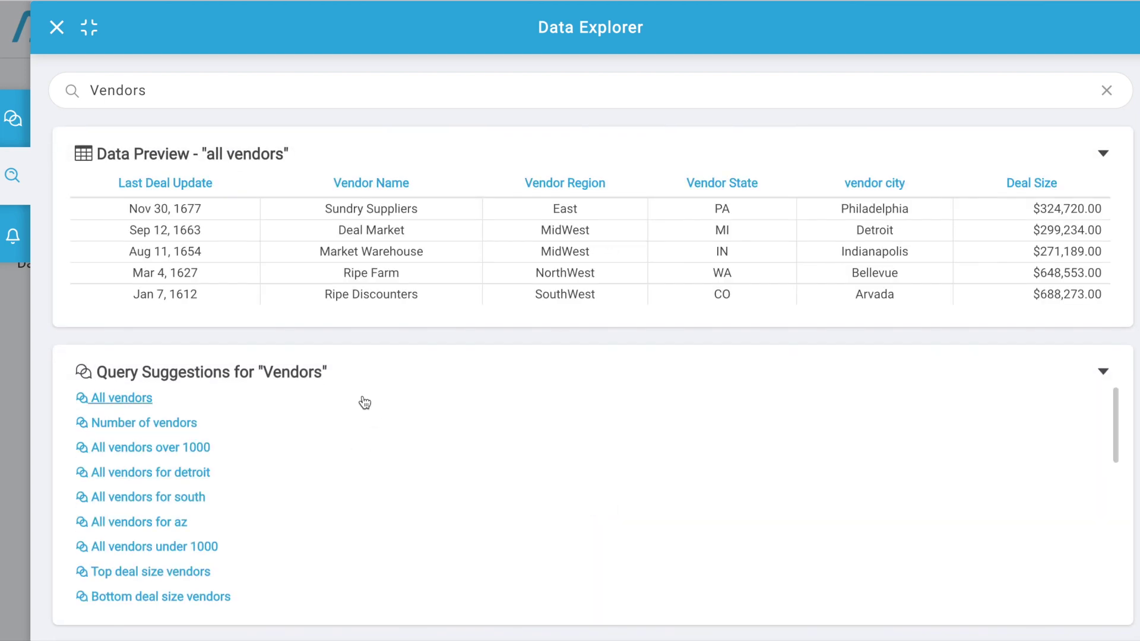
scroll(343, 394, down, 5)
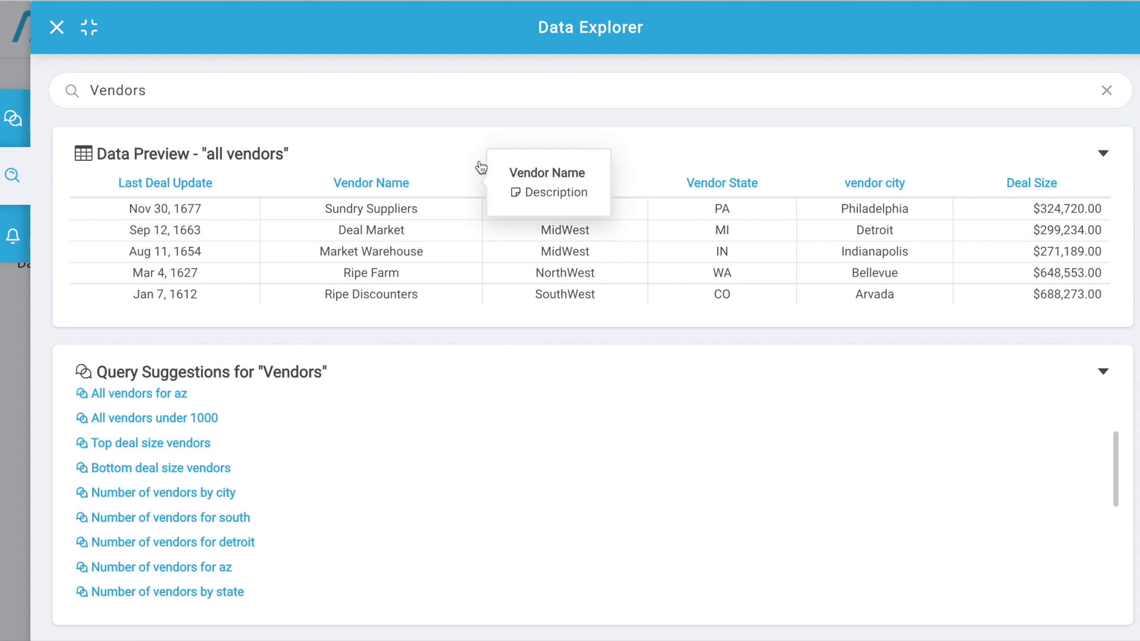
Search the Data Explorer for "CA", choose CA (Store State) and run its "Total store stock for ca" suggestion.
click(1106, 92)
click(389, 90)
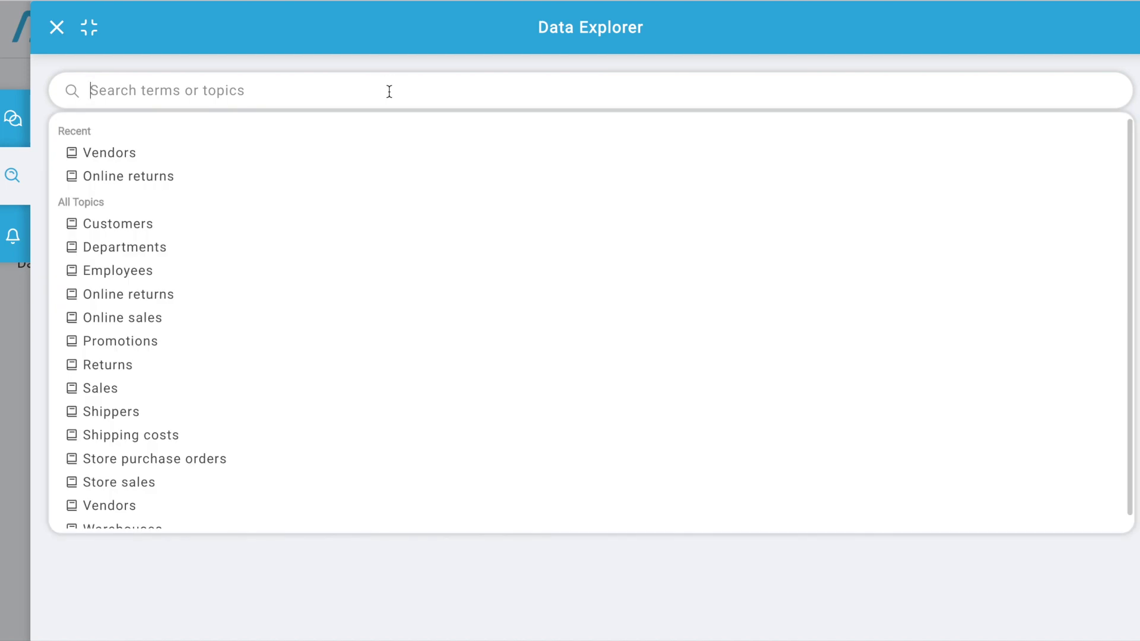
text(C)
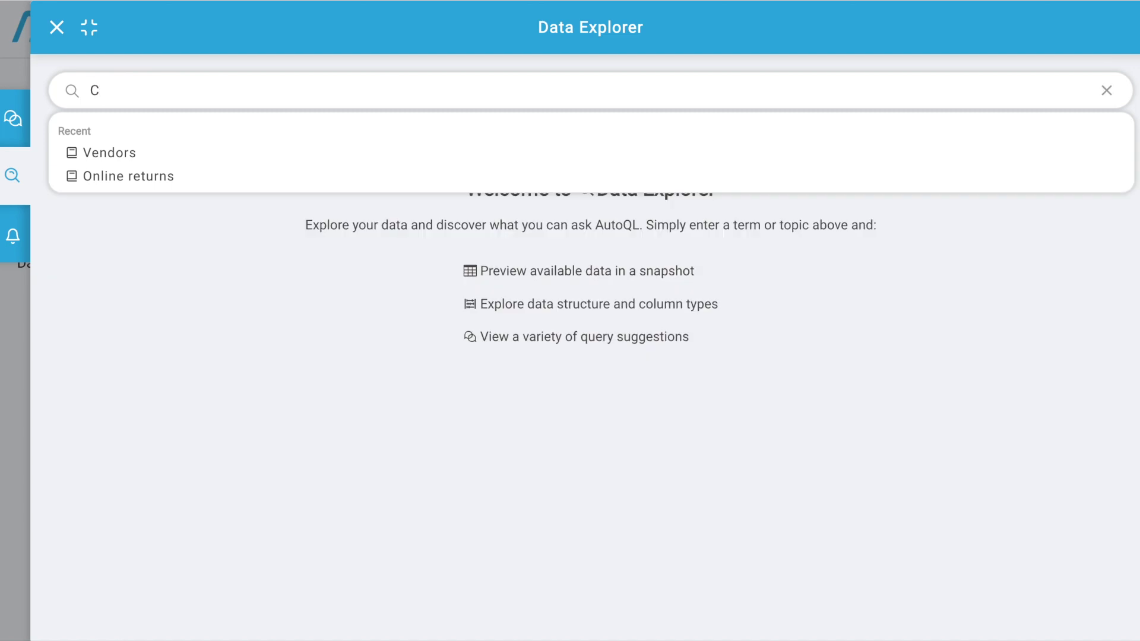
text(A)
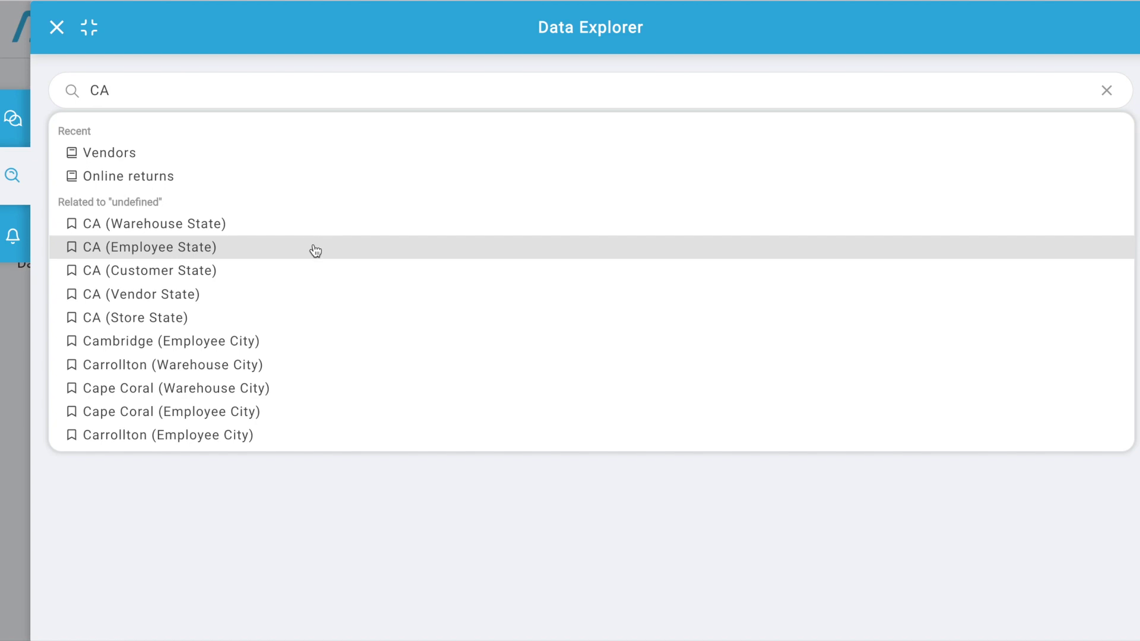
click(279, 322)
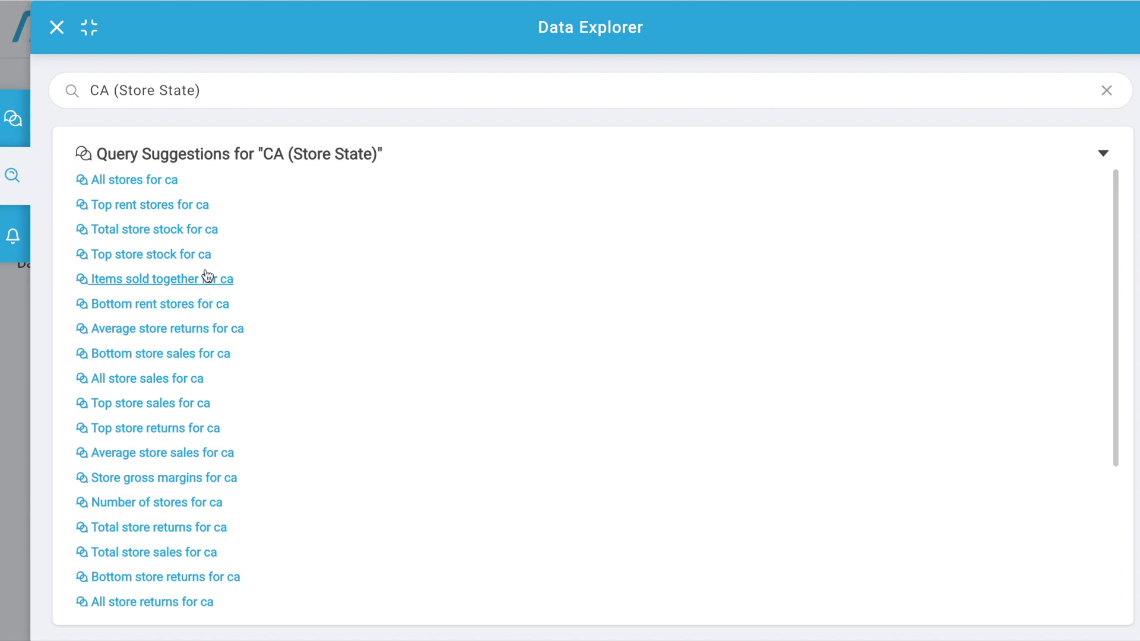
click(197, 231)
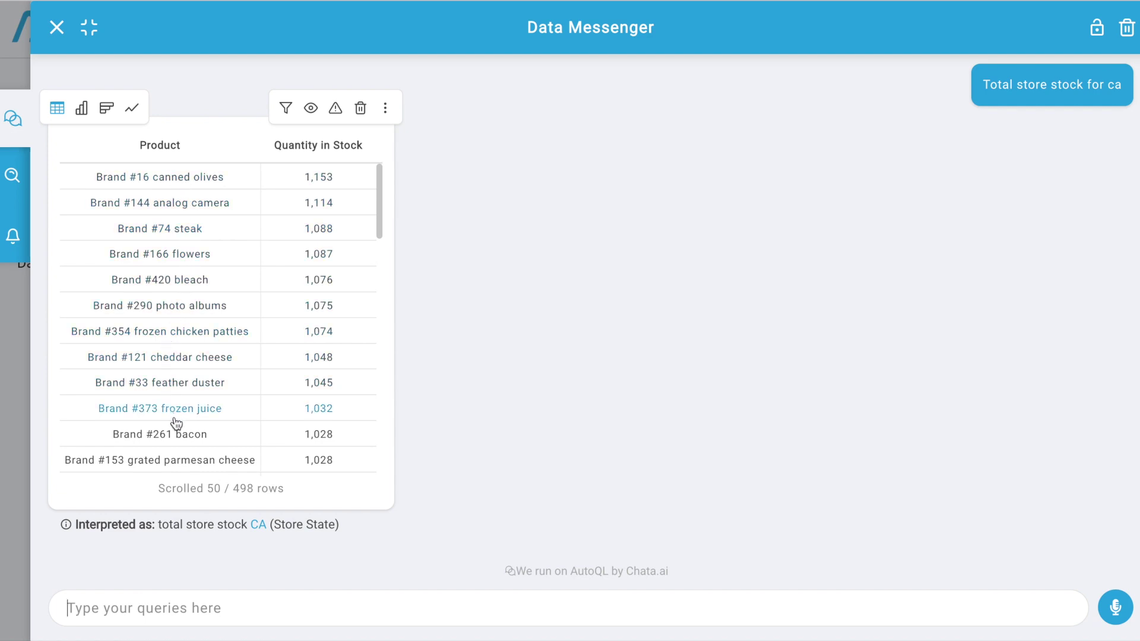
Drill down into the Brand #16 canned olives row and inspect the detail table's column filters and export options.
click(177, 184)
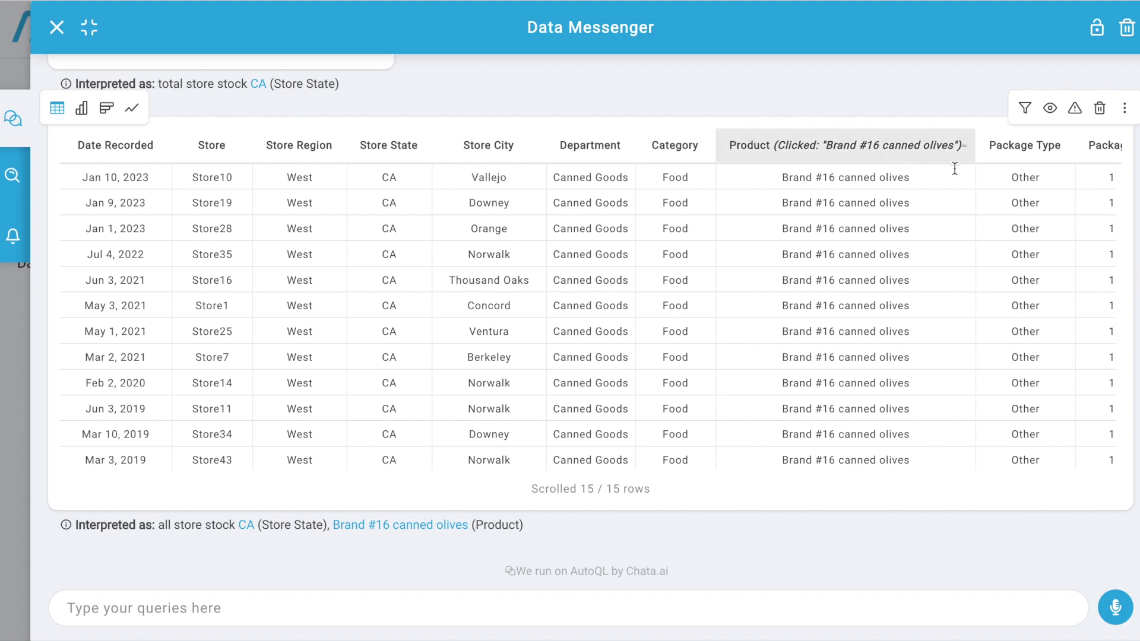
click(1025, 108)
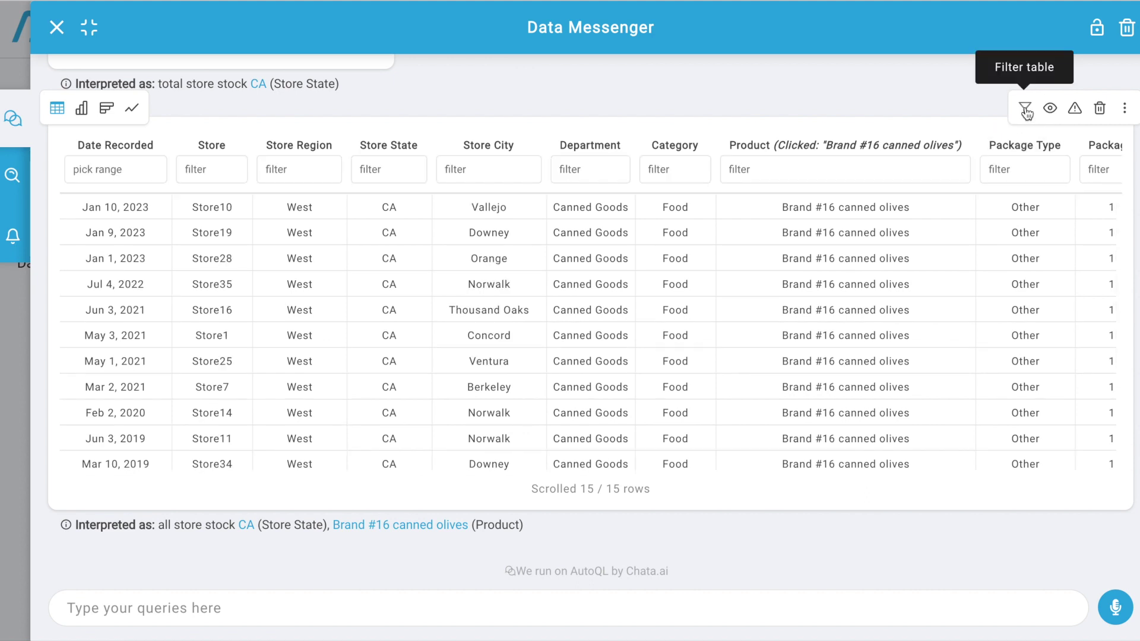
click(1025, 108)
click(1125, 116)
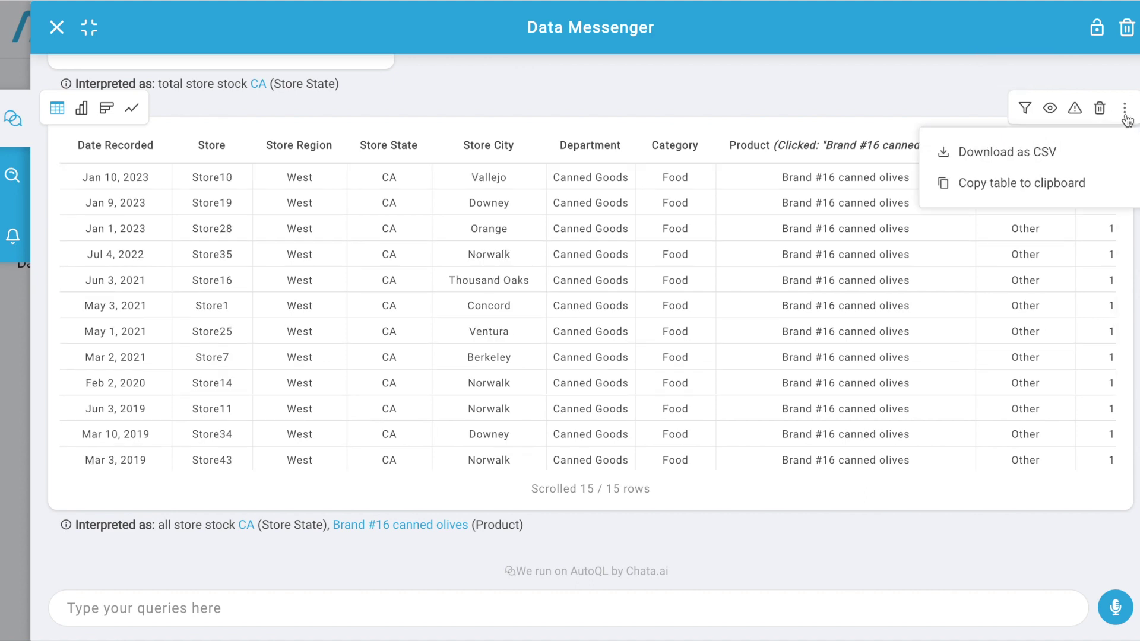